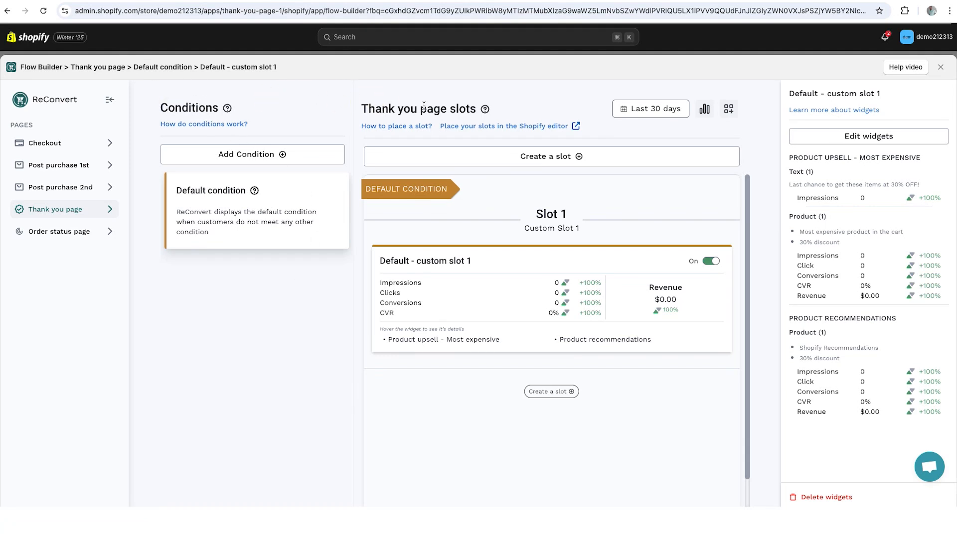
double_click(463, 108)
left_click(546, 335)
scroll(559, 280, "down", 1)
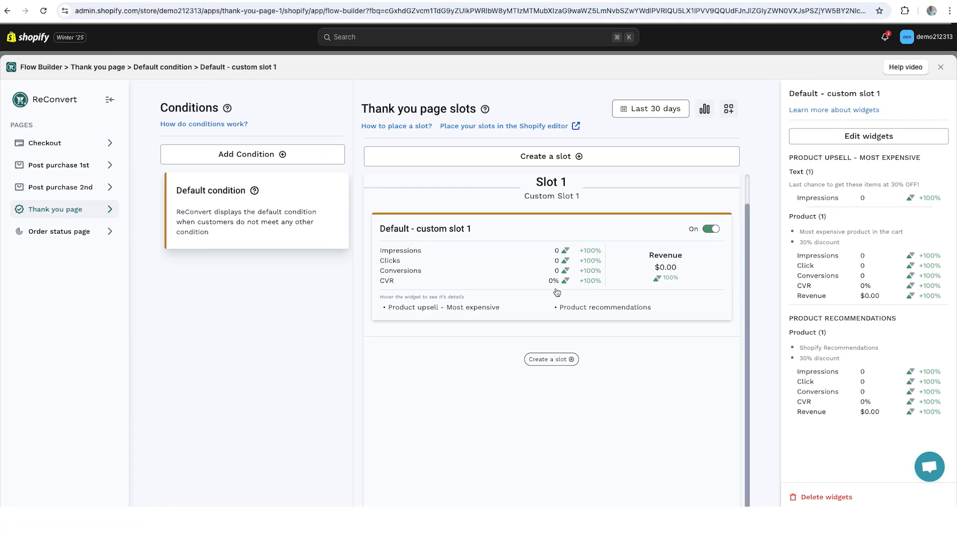
Create a pre-made Product upsell slot for the thank you page's default condition
left_click(565, 161)
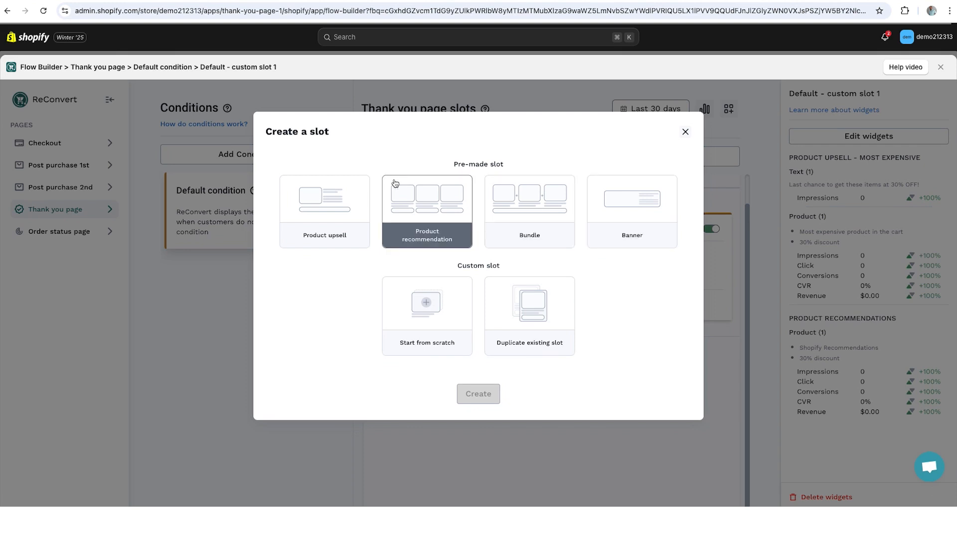
left_click(335, 204)
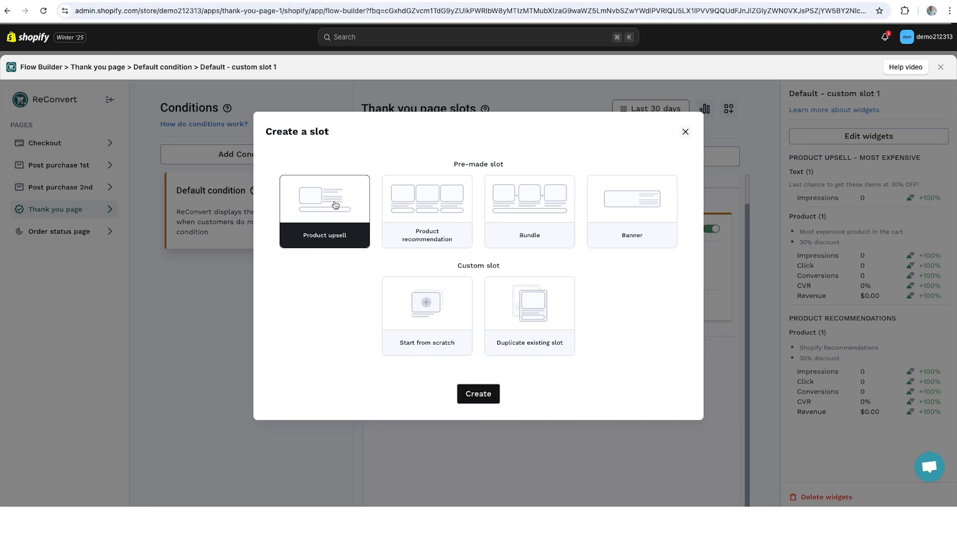
left_click(488, 398)
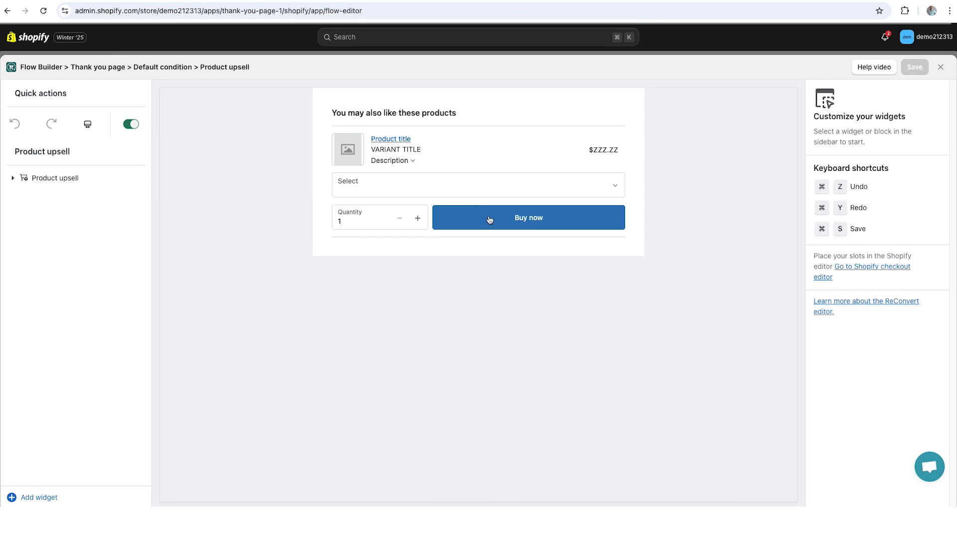
Open the Product upsell widget's settings and blocks, and check the slot's location path
left_click(46, 181)
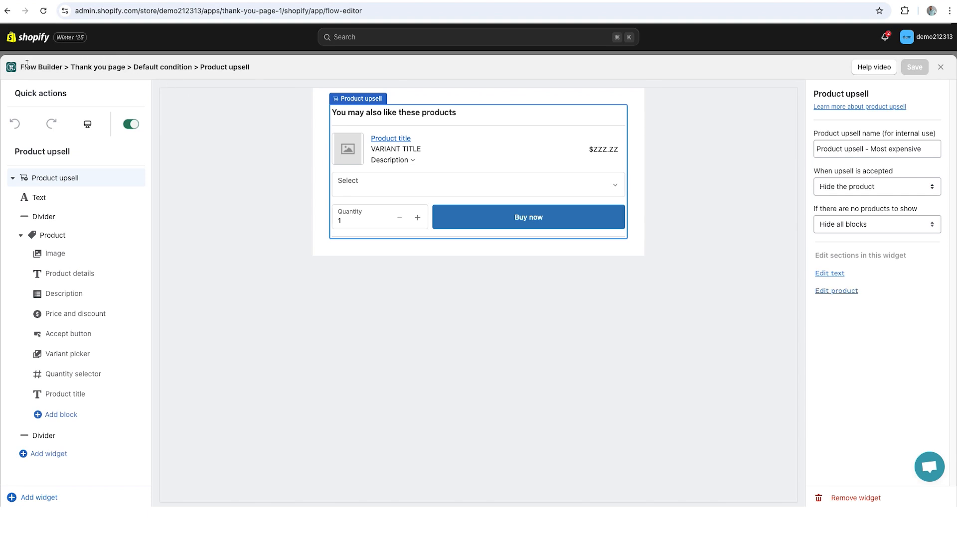
left_click_drag(251, 66, 56, 67)
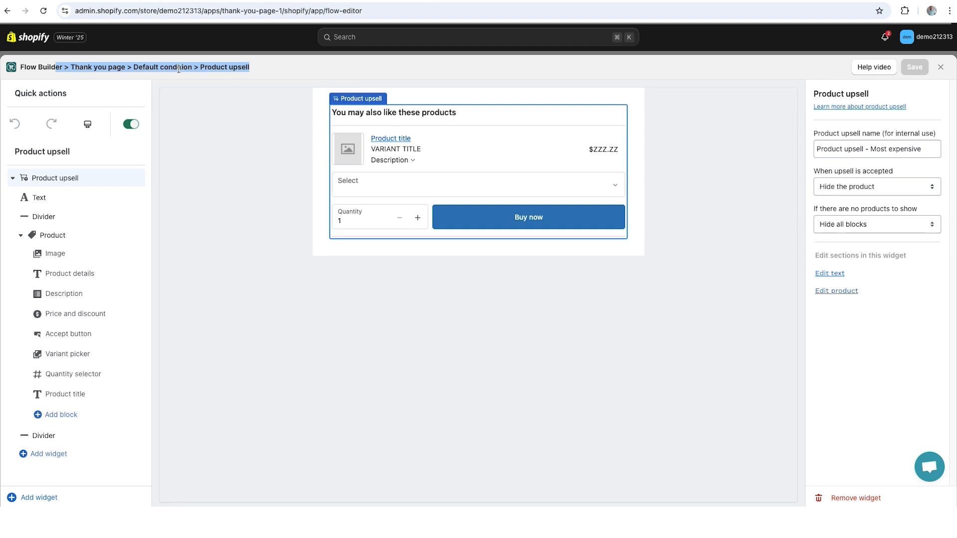
left_click(259, 71)
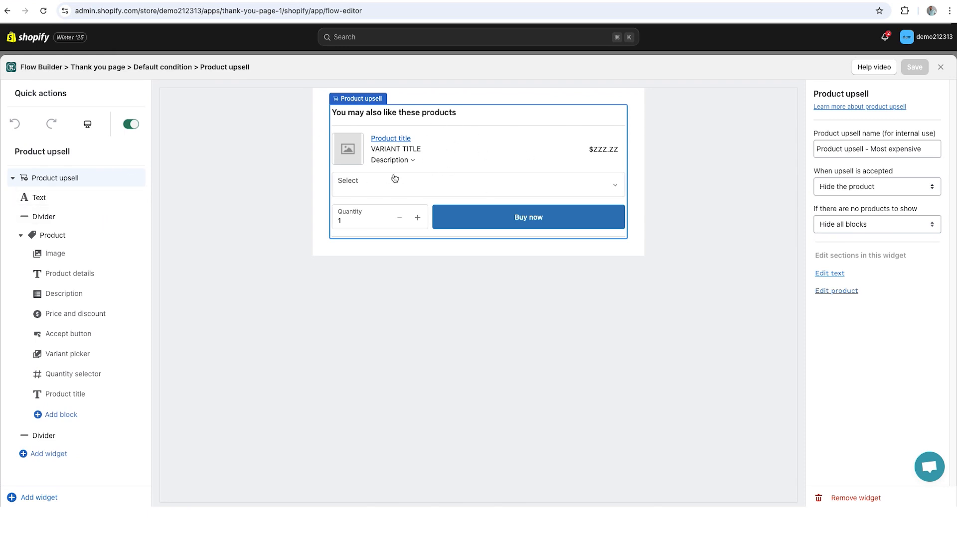
Hide and show the Product upsell widget again, and check which other widgets can be added to the slot
left_click(20, 181)
left_click(124, 178)
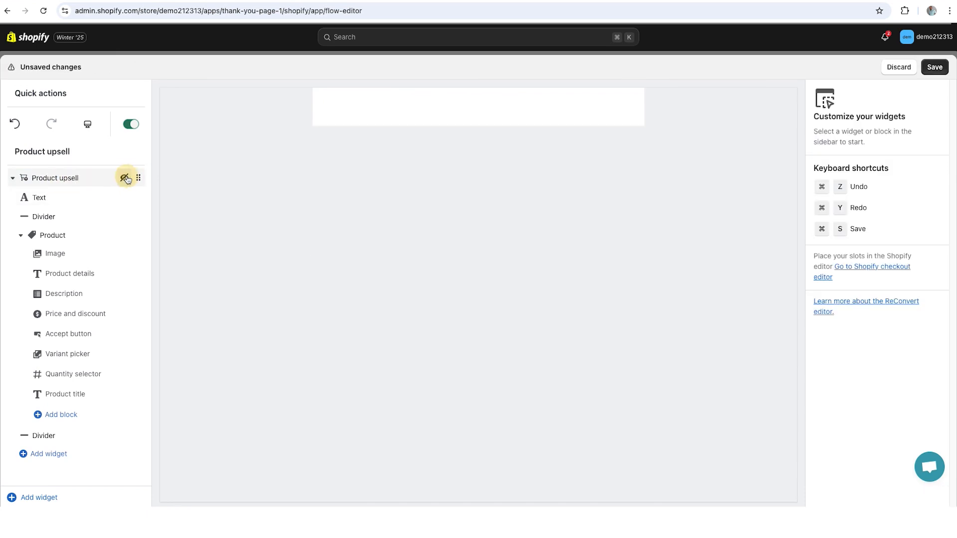
left_click(124, 178)
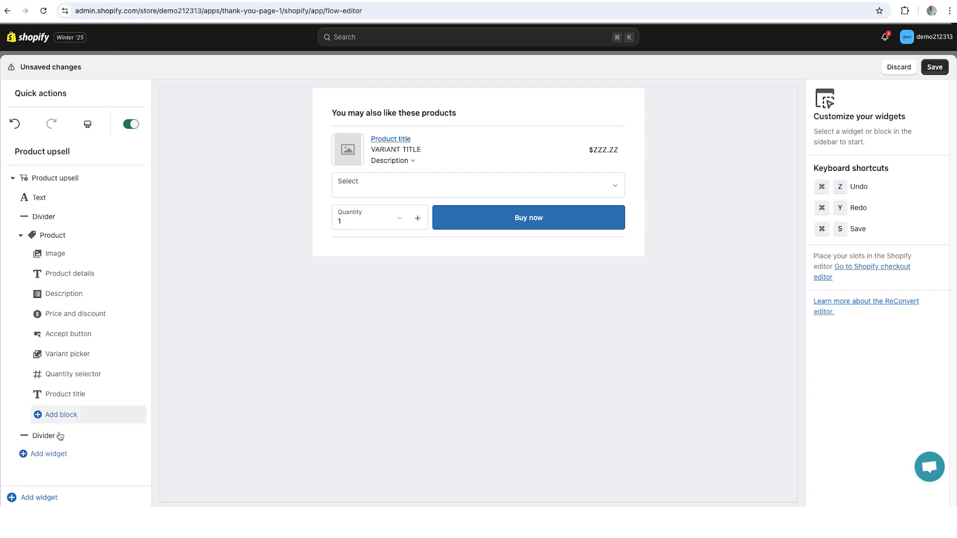
left_click(45, 496)
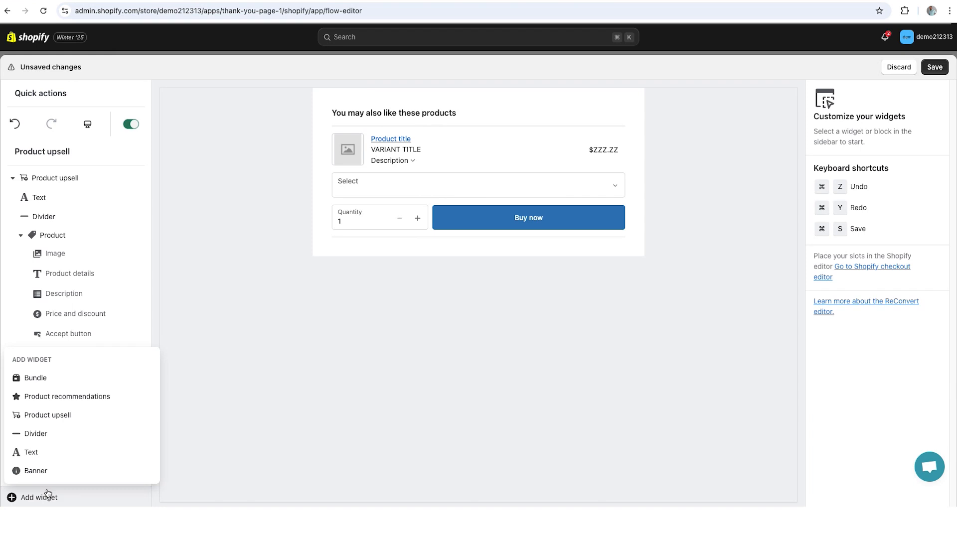
left_click(205, 272)
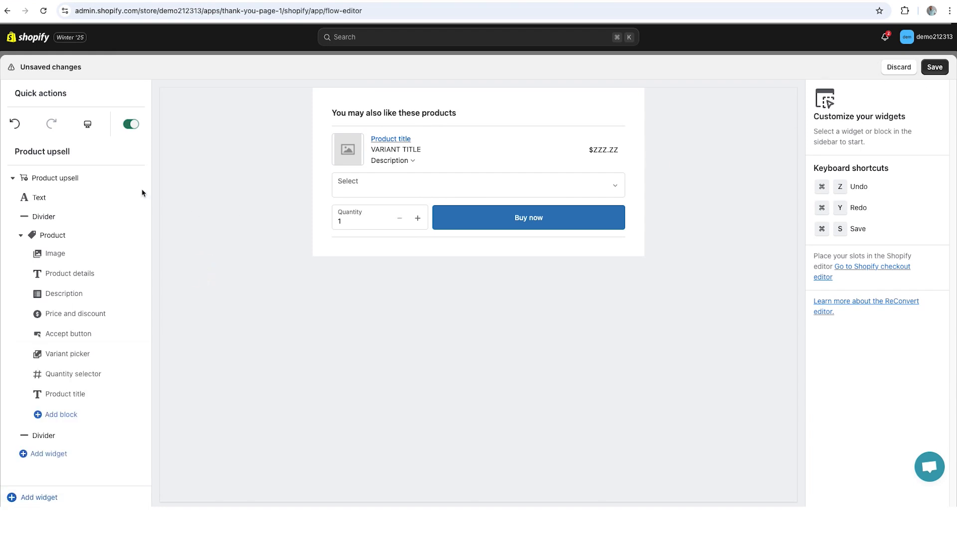
Save the Product upsell slot and close the slot editor
left_click(937, 68)
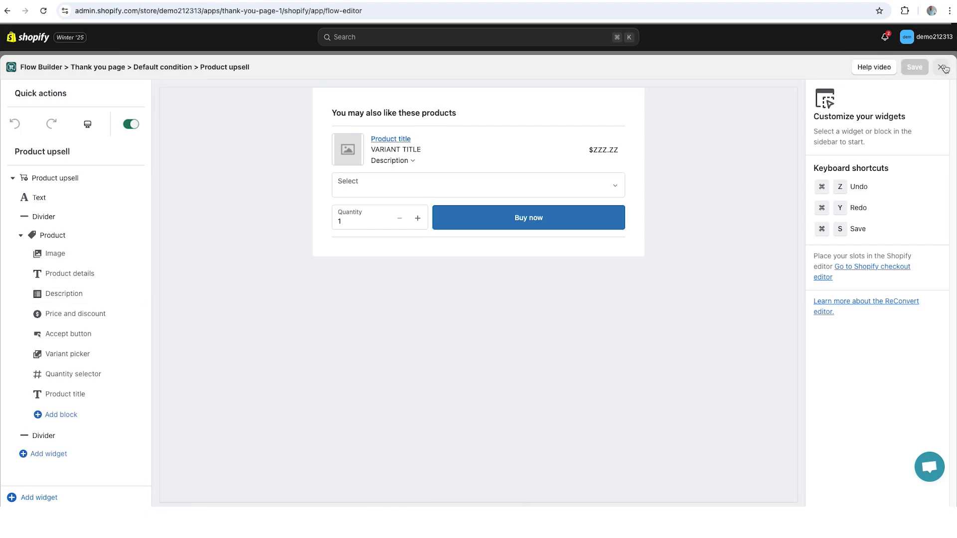
left_click(942, 67)
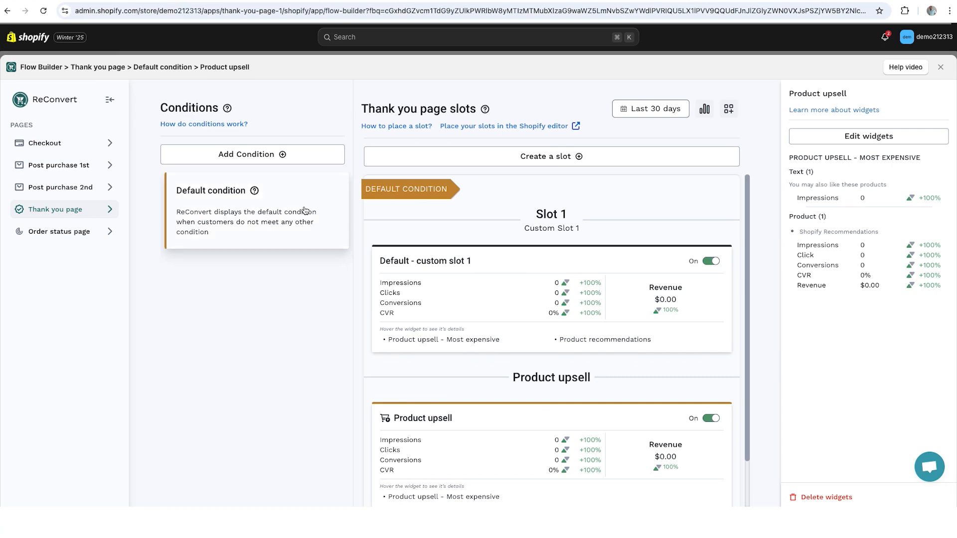
Open the Shopify checkout editor for placing slots and look over the thank you page preview
scroll(602, 299, "down", 1)
scroll(602, 301, "down", 1)
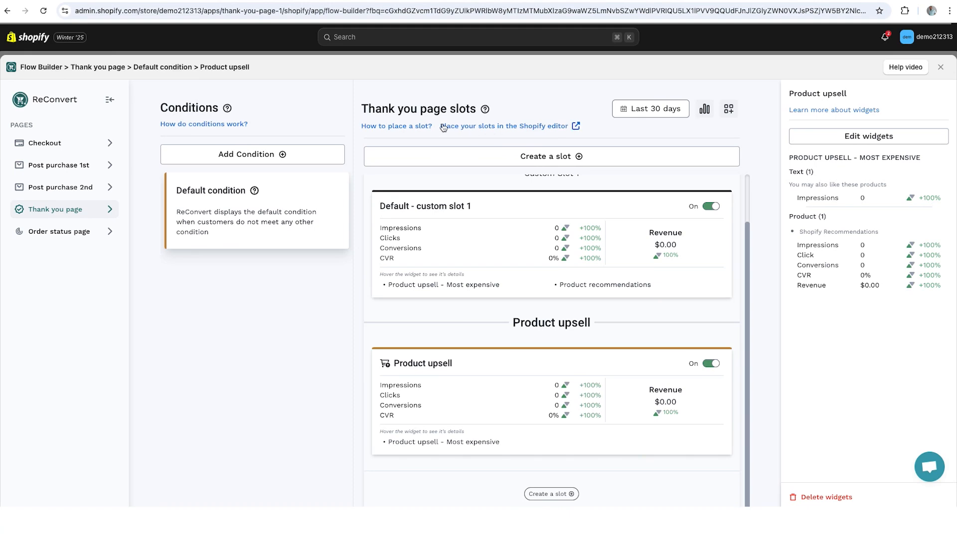
left_click(507, 130)
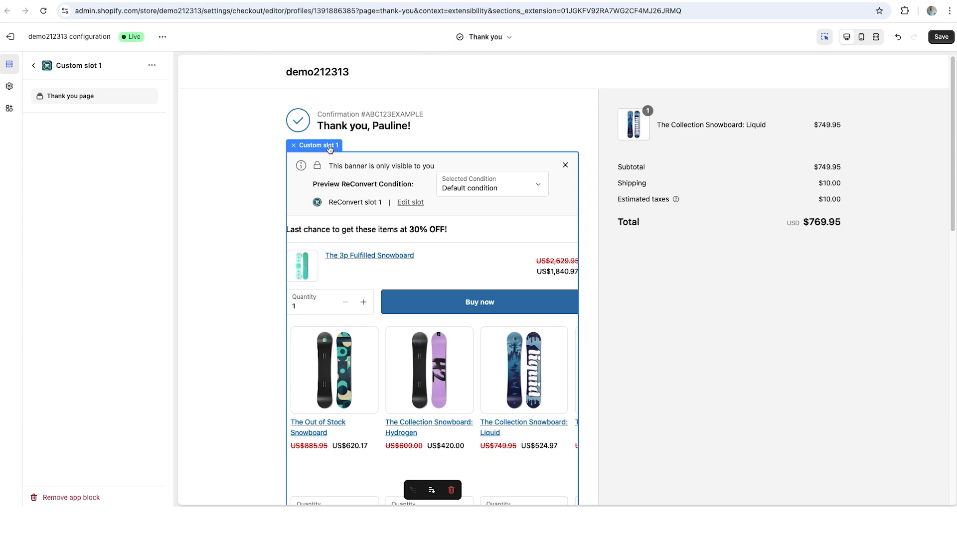
scroll(342, 175, "down", 3)
scroll(349, 172, "up", 3)
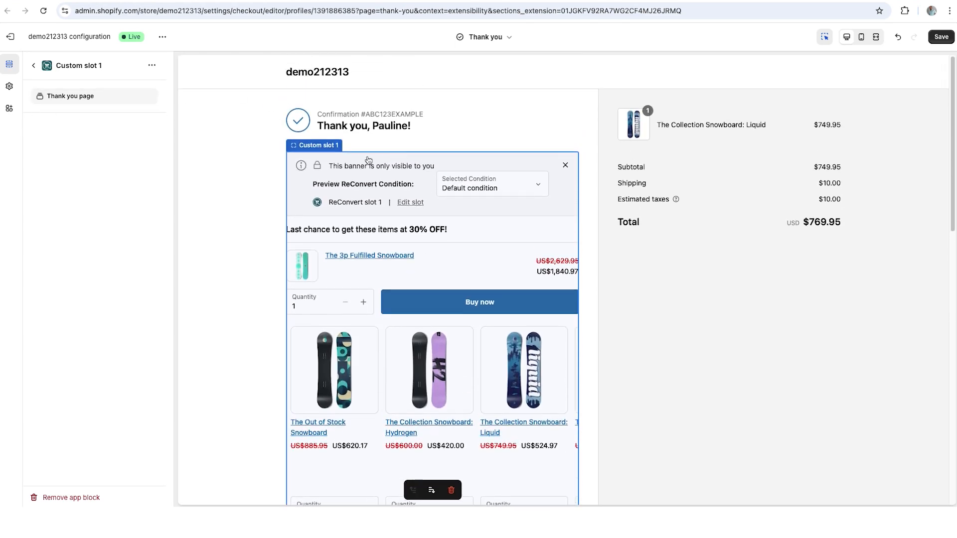
Add ReConvert's Product upsell app block to the thank you page and select it in the preview
left_click(92, 99)
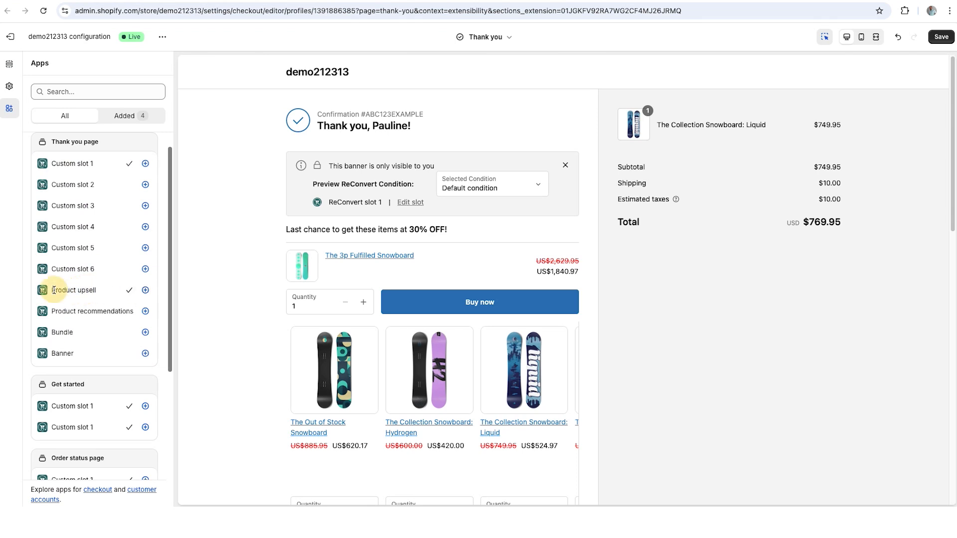
left_click(145, 290)
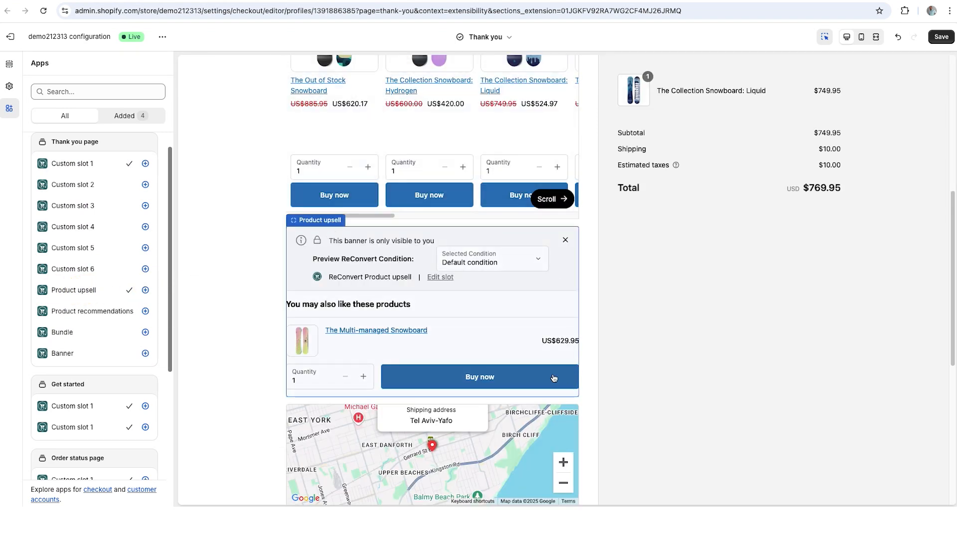
left_click(328, 258)
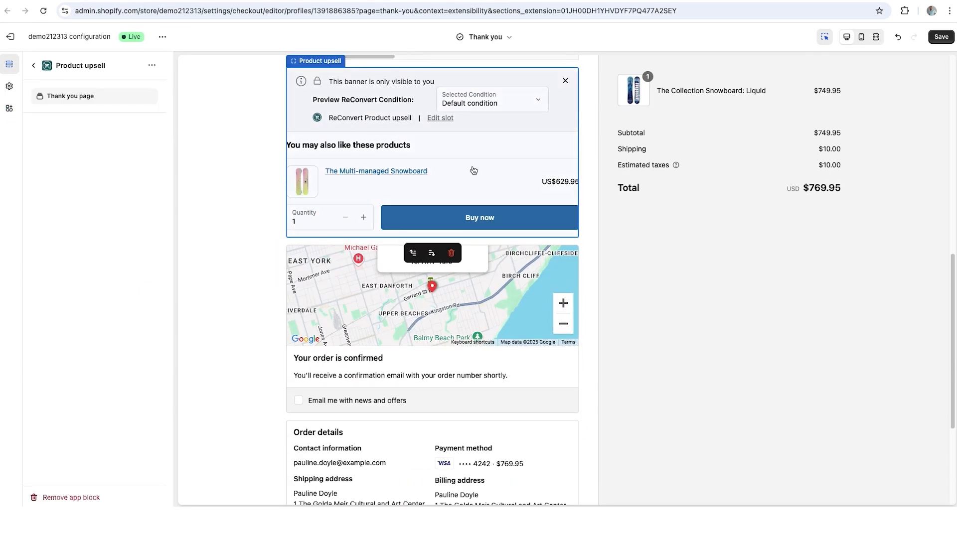
Review the placement of both slots and move the Product upsell block up above Custom slot 1
scroll(514, 287, "up", 3)
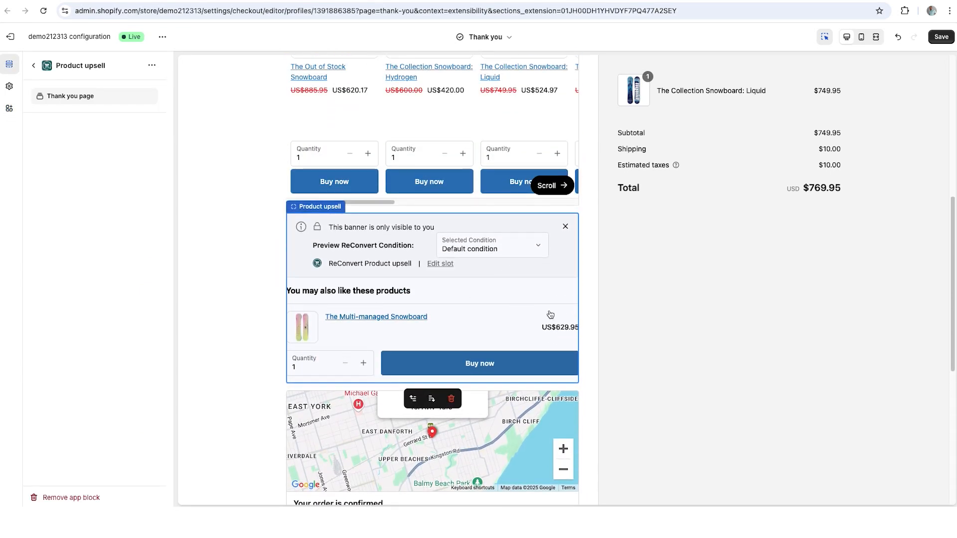
scroll(491, 250, "up", 8)
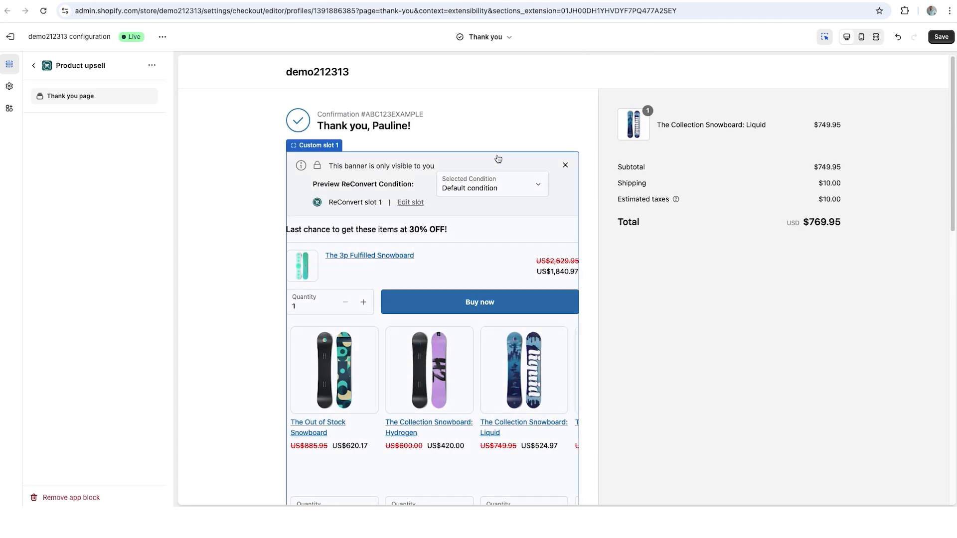
scroll(767, 264, "down", 10)
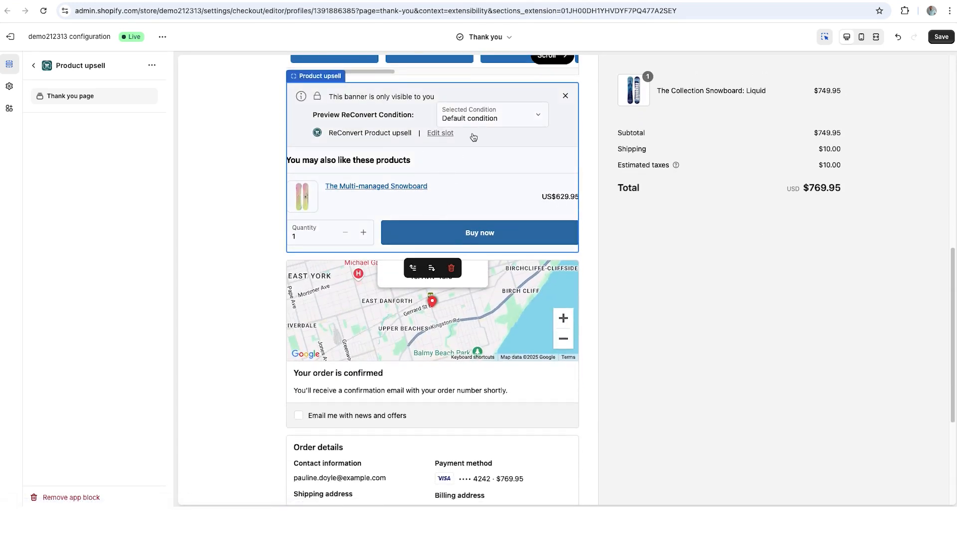
scroll(462, 157, "up", 2)
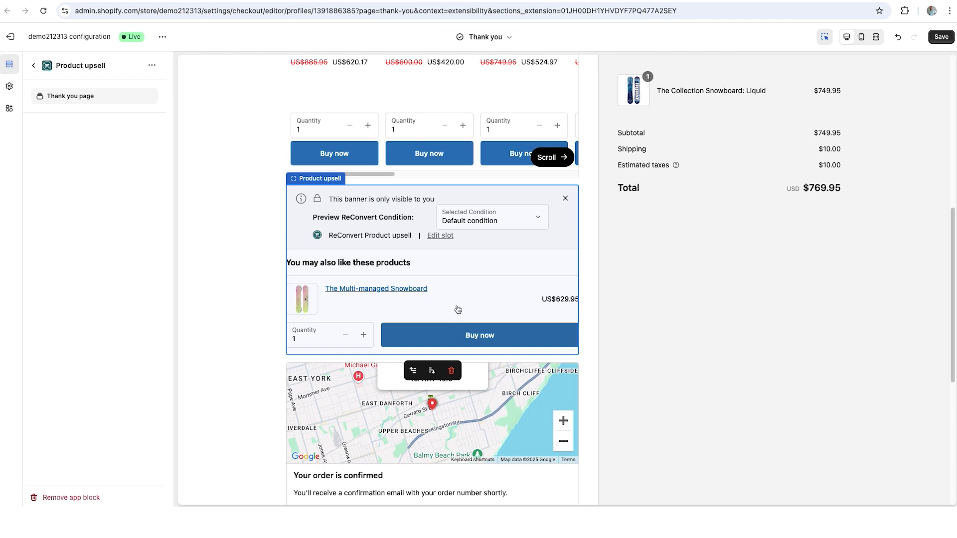
left_click(414, 372)
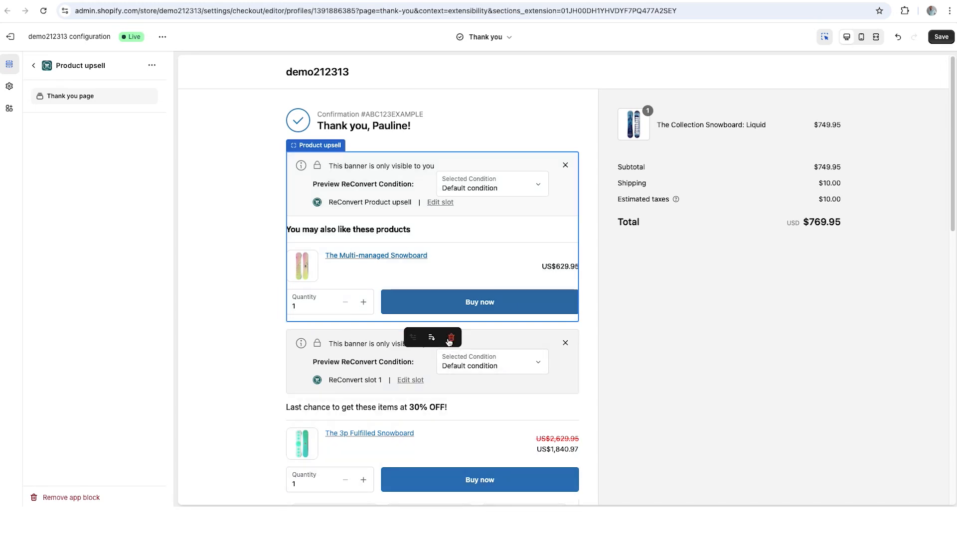
Move the Product upsell block down the thank you page to between the order confirmation and Order details
left_click(433, 339)
scroll(436, 341, "down", 12)
scroll(447, 295, "up", 3)
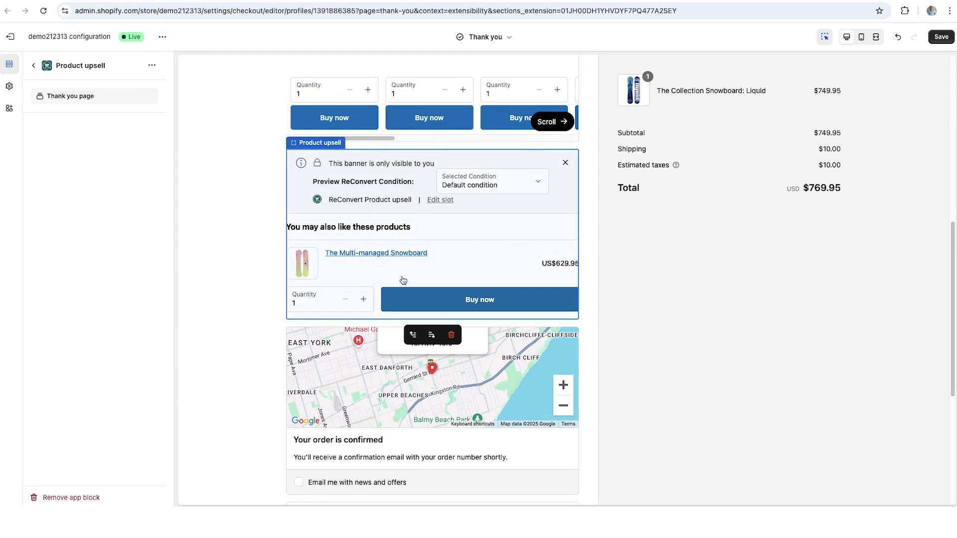
left_click(430, 337)
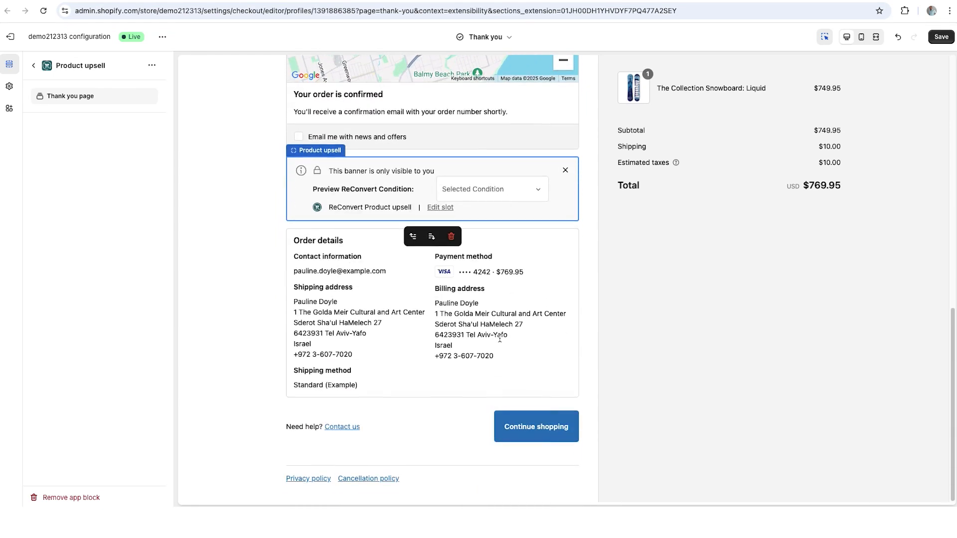
Examine ReConvert's app blocks for the thank you page and where the Product upsell block can be added
left_click(9, 108)
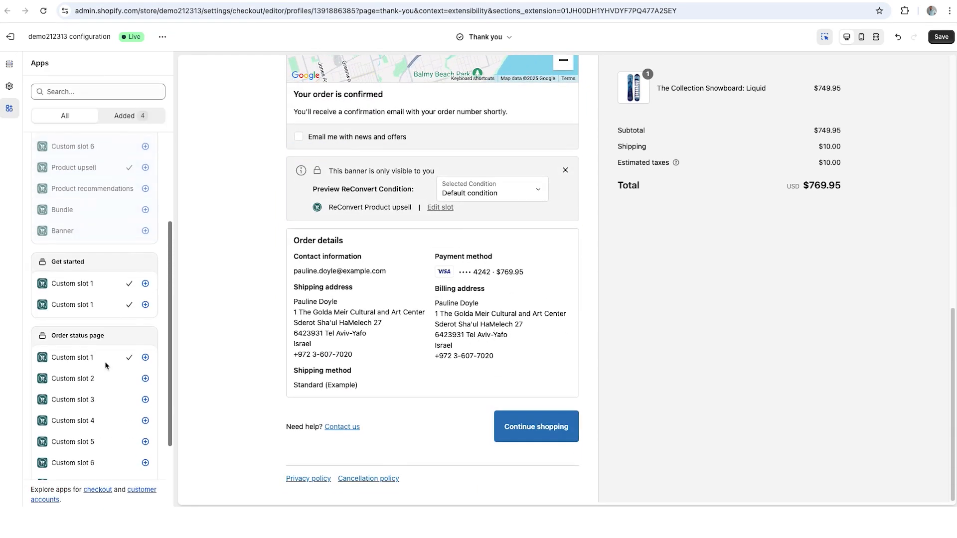
scroll(72, 155, "up", 3)
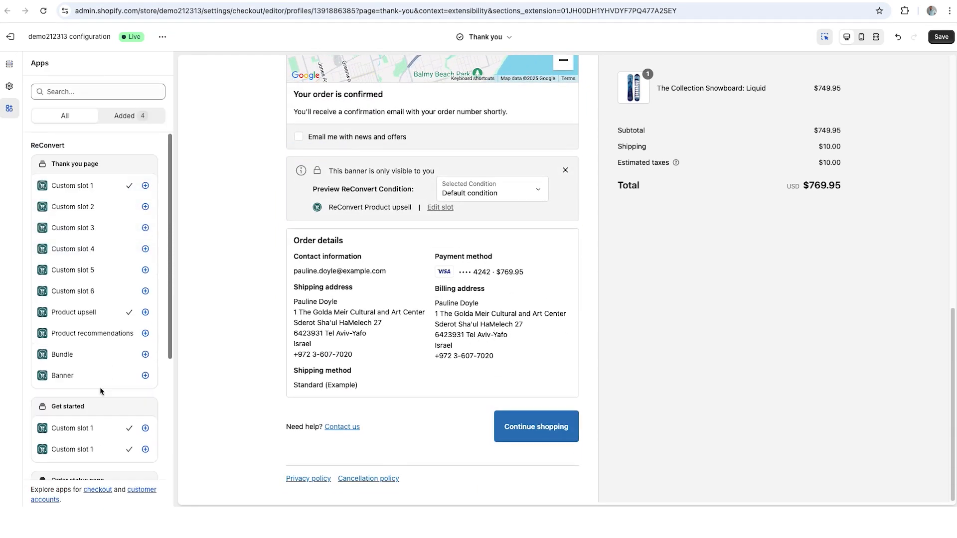
left_click(145, 313)
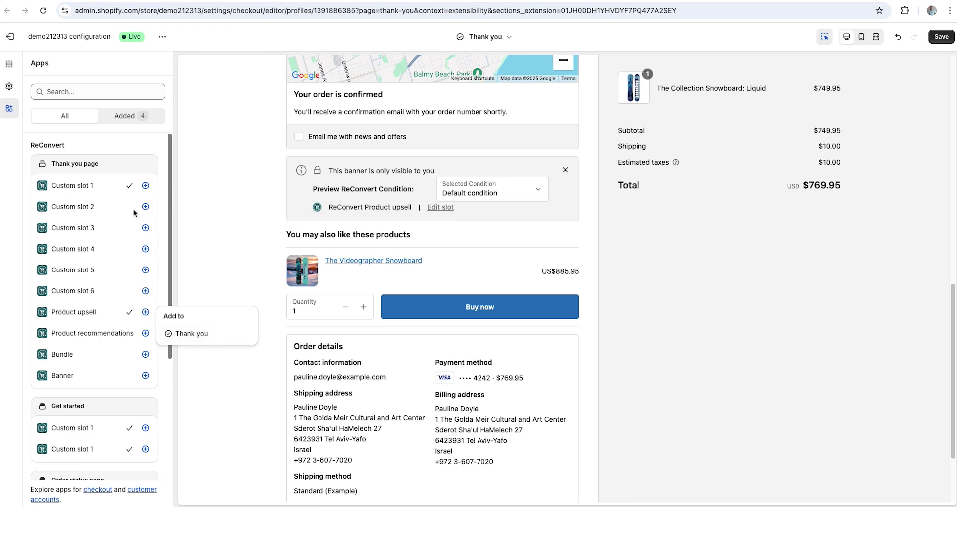
left_click(87, 225)
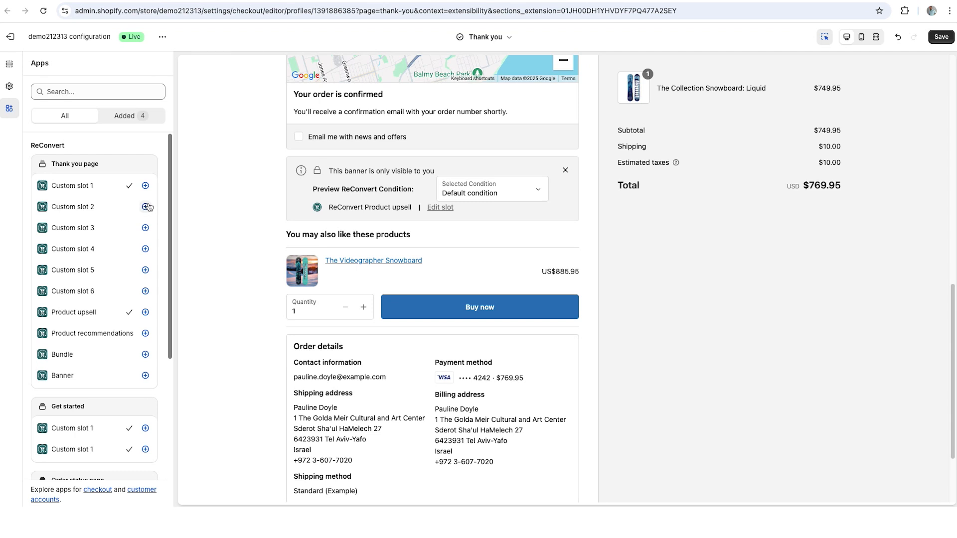
Select the Product upsell block in the preview and move it back above Custom slot 1
scroll(107, 371, "down", 5)
scroll(108, 373, "up", 5)
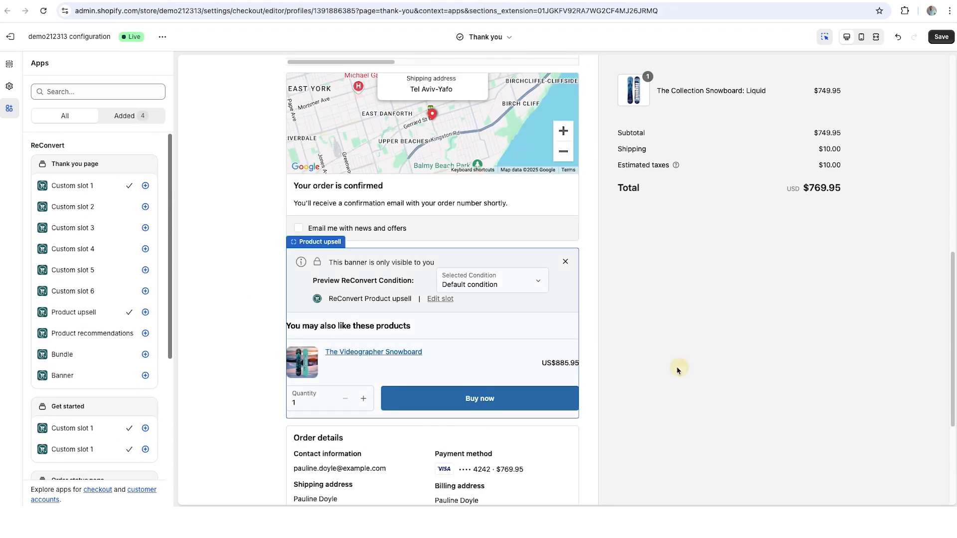
left_click(485, 332)
left_click(411, 253)
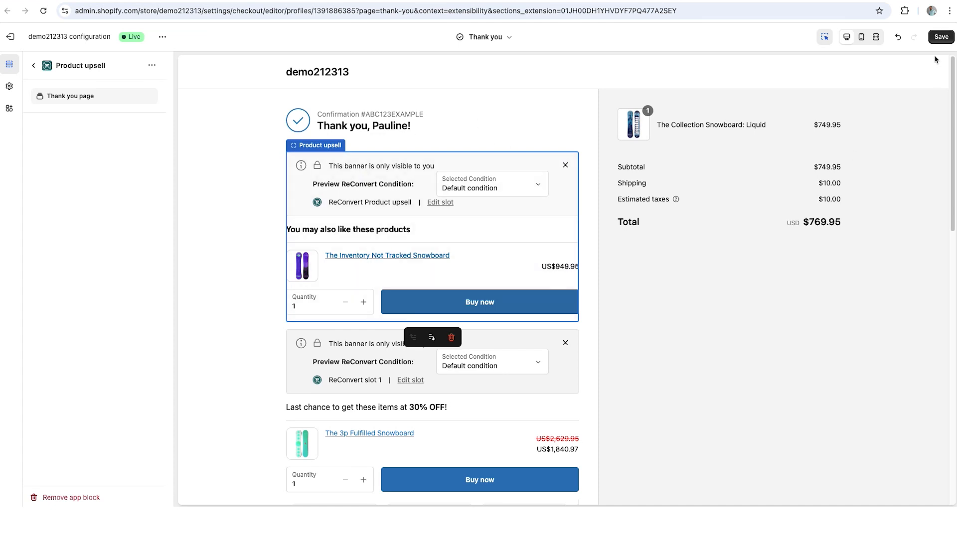
Save the checkout configuration and return to ReConvert's thank you page slots
left_click(940, 40)
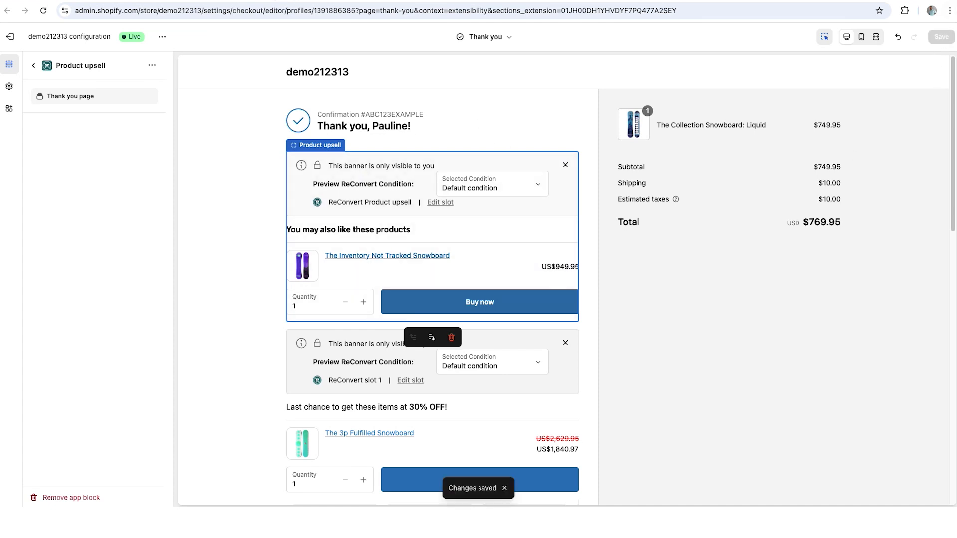
left_click(10, 37)
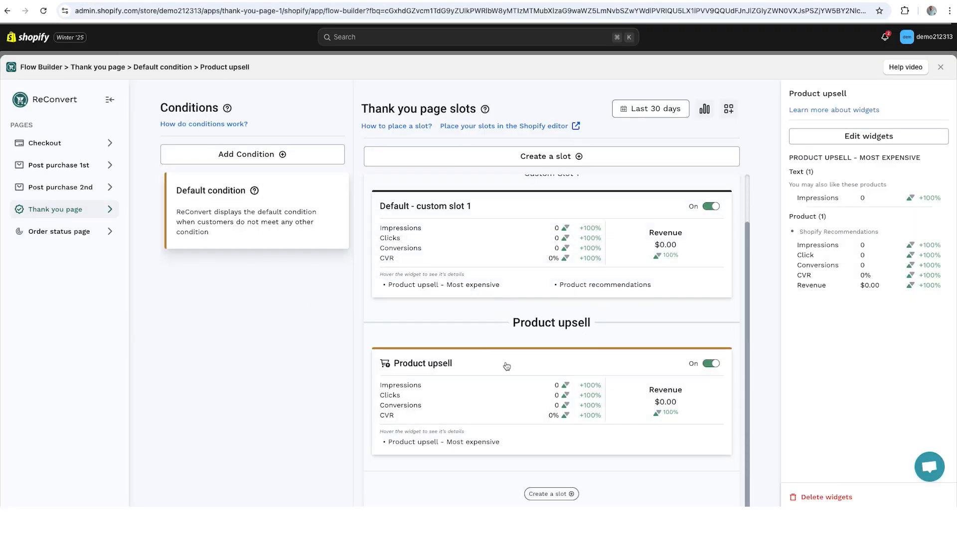
scroll(534, 299, "up", 2)
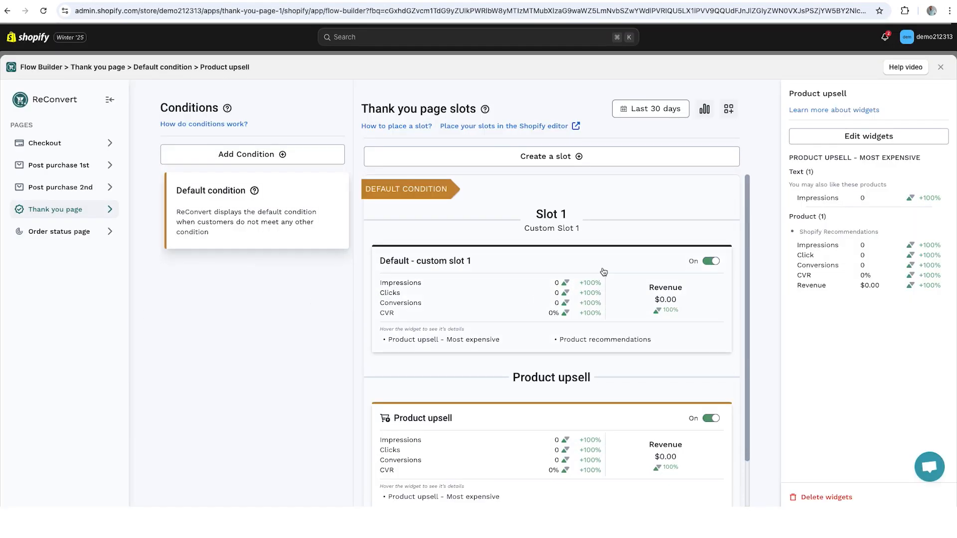
Create a new custom slot from scratch for the thank you page's default condition
left_click(543, 158)
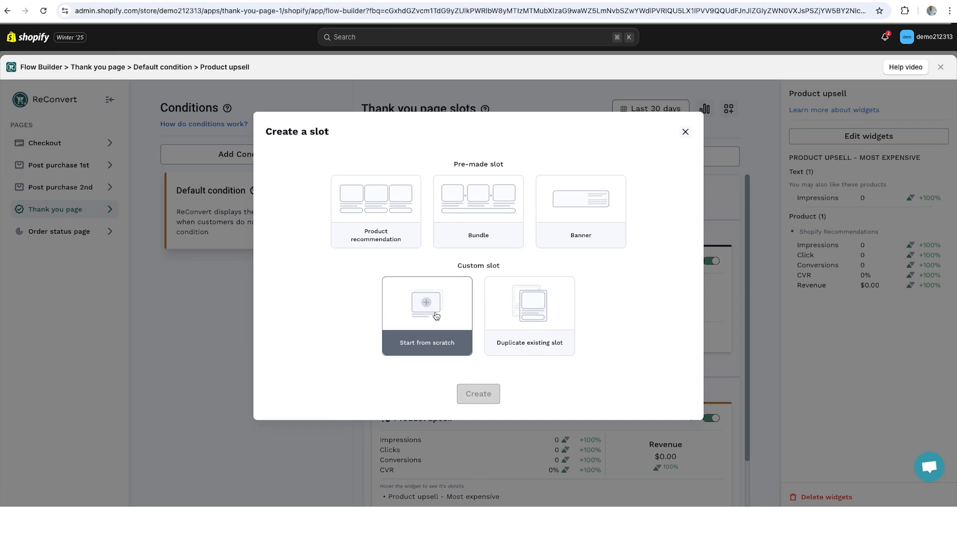
left_click(437, 316)
left_click(488, 397)
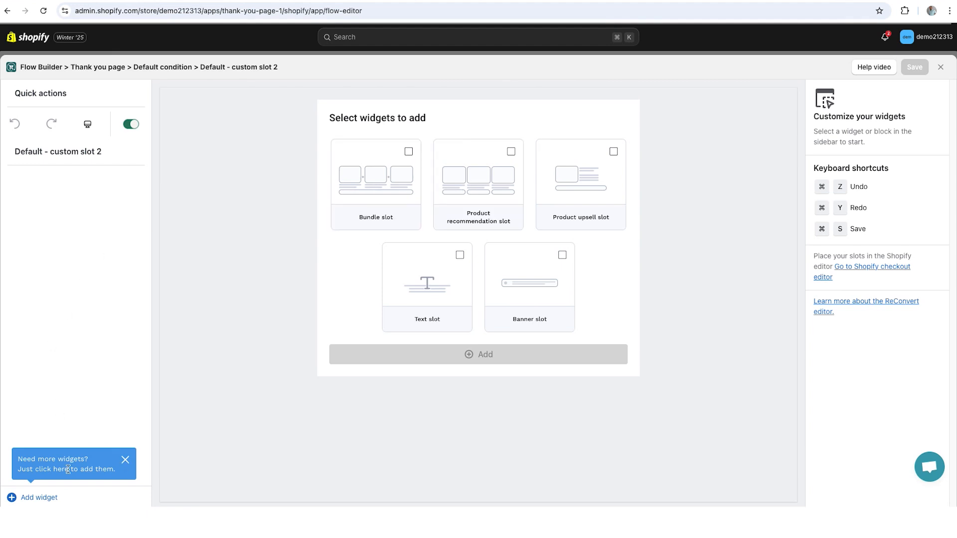
Add a Bundle widget to Default - custom slot 2, then save the slot and close its editor
left_click(52, 498)
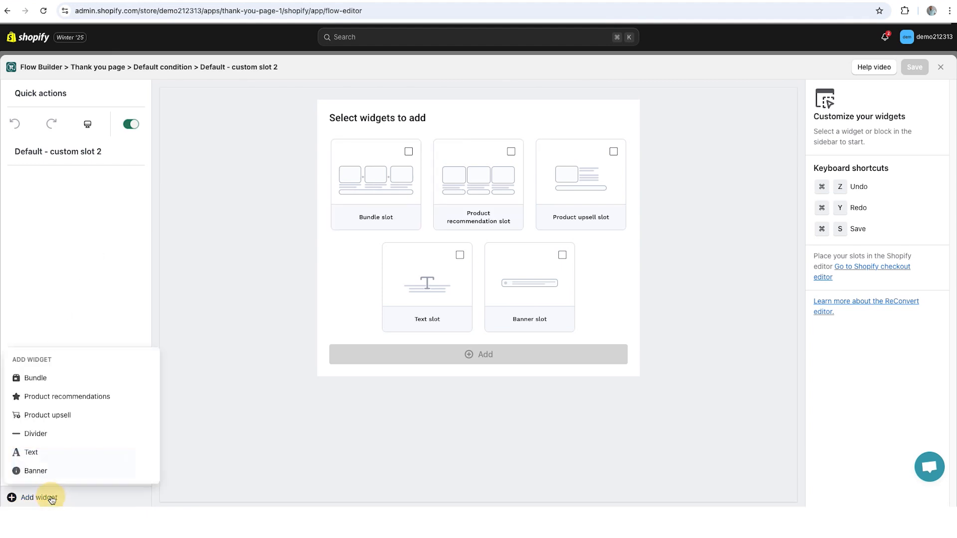
left_click(61, 381)
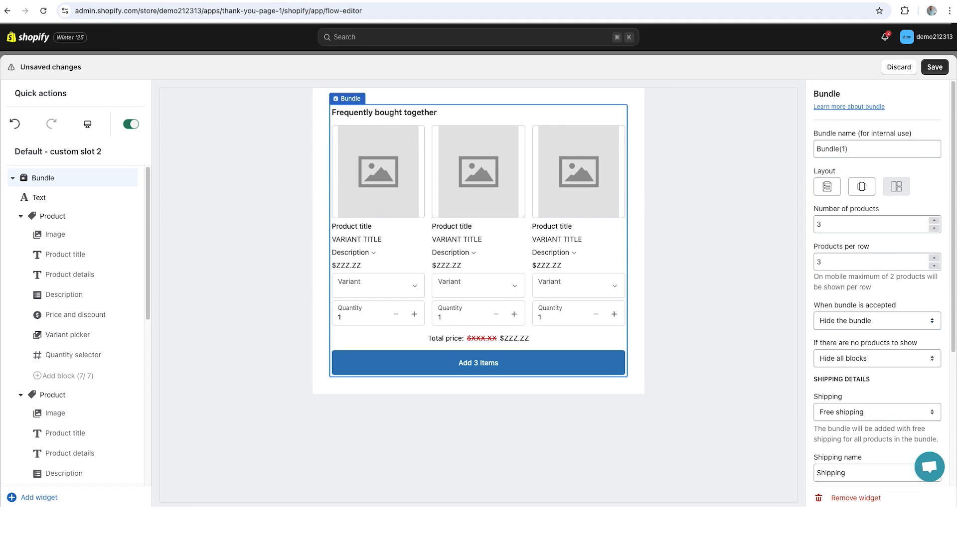
left_click(932, 70)
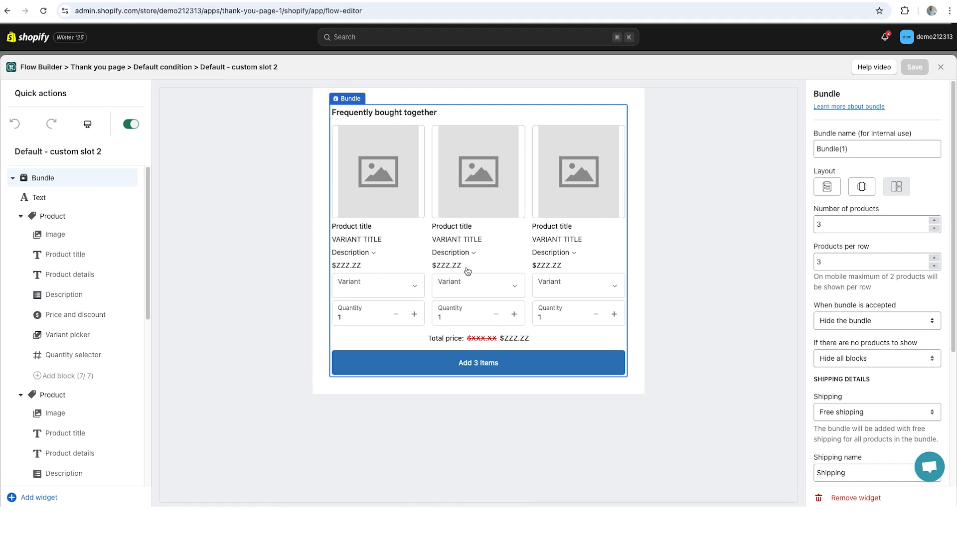
left_click(940, 67)
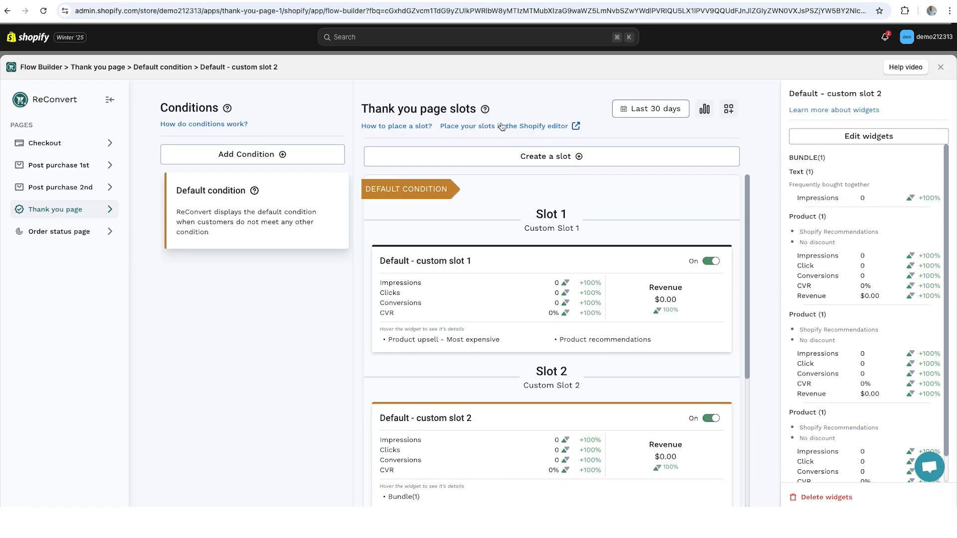
Switch to the Shopify checkout editor and add ReConvert's Custom slot 2 app block to the thank you page
left_click(540, 127)
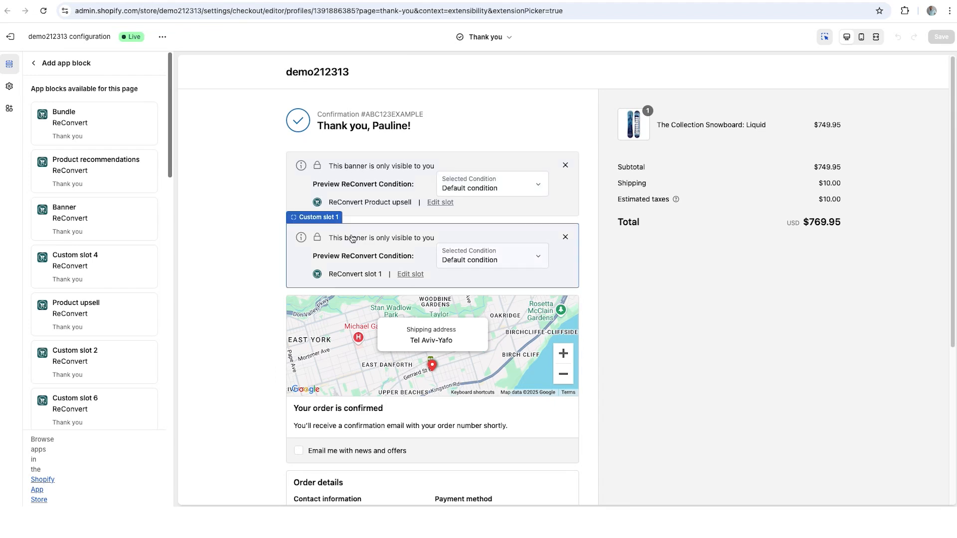
scroll(413, 254, "down", 2)
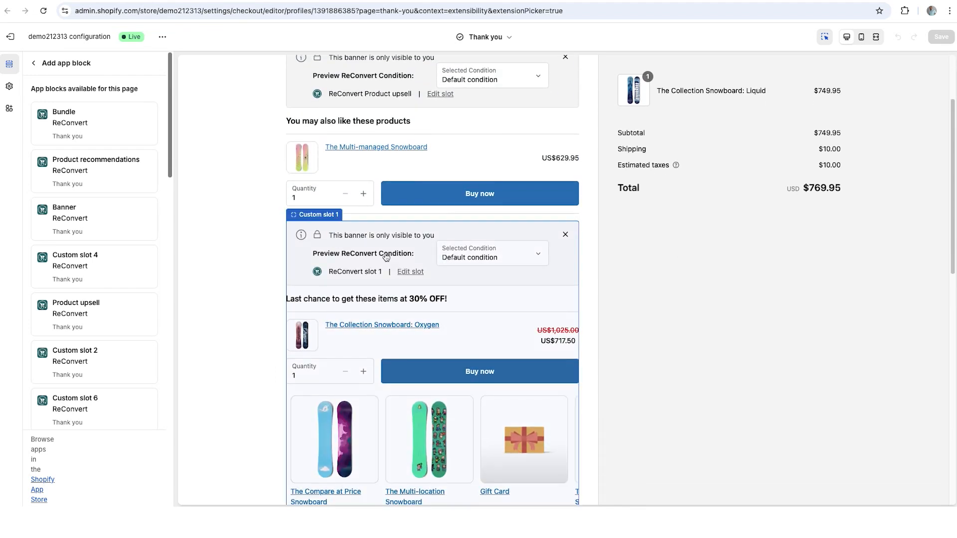
scroll(384, 257, "up", 2)
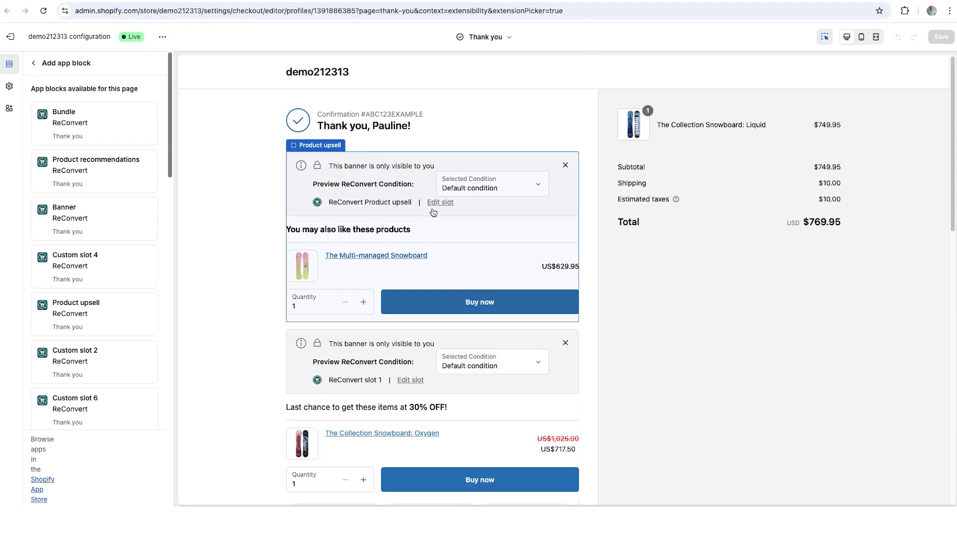
scroll(431, 299, "down", 6)
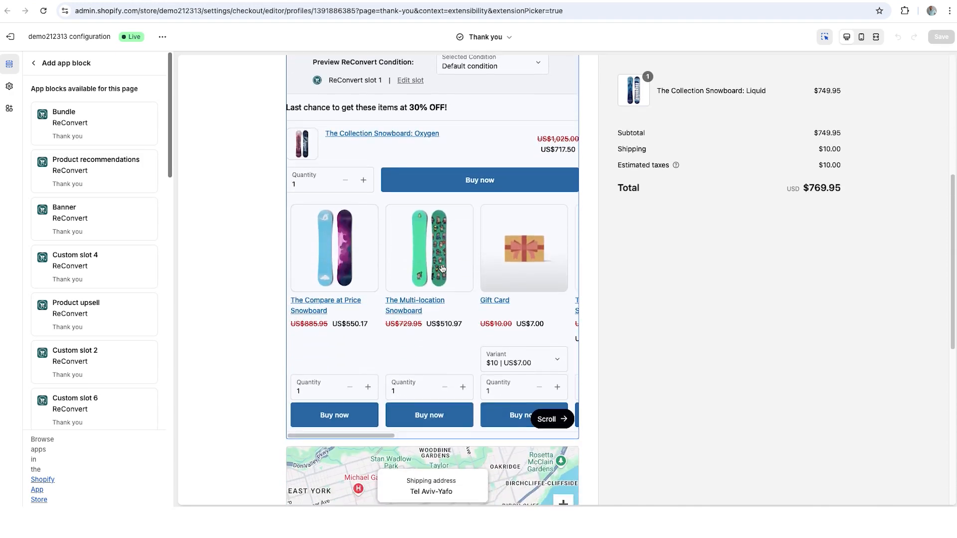
left_click(76, 364)
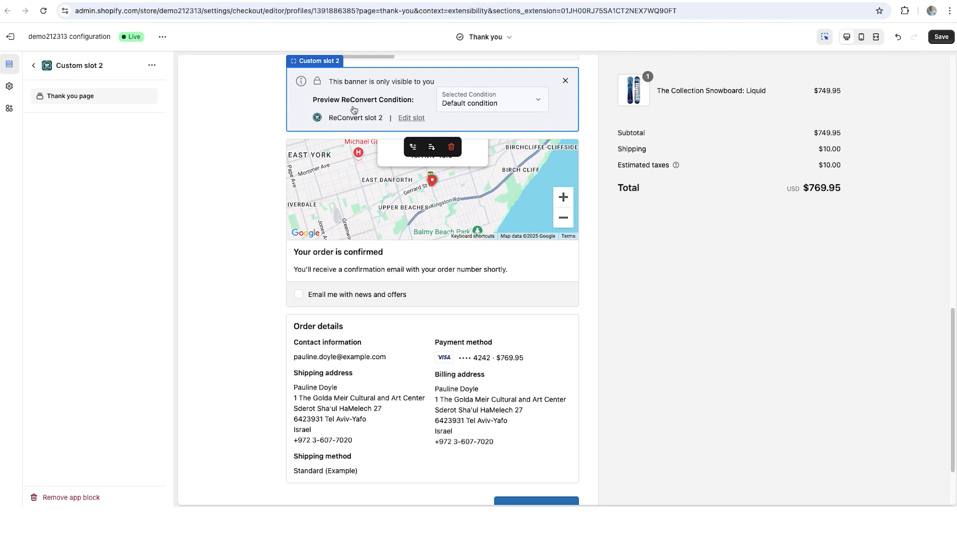
Select Custom slot 2 in the thank you page preview, save the checkout configuration and return to ReConvert's slots
left_click(76, 96)
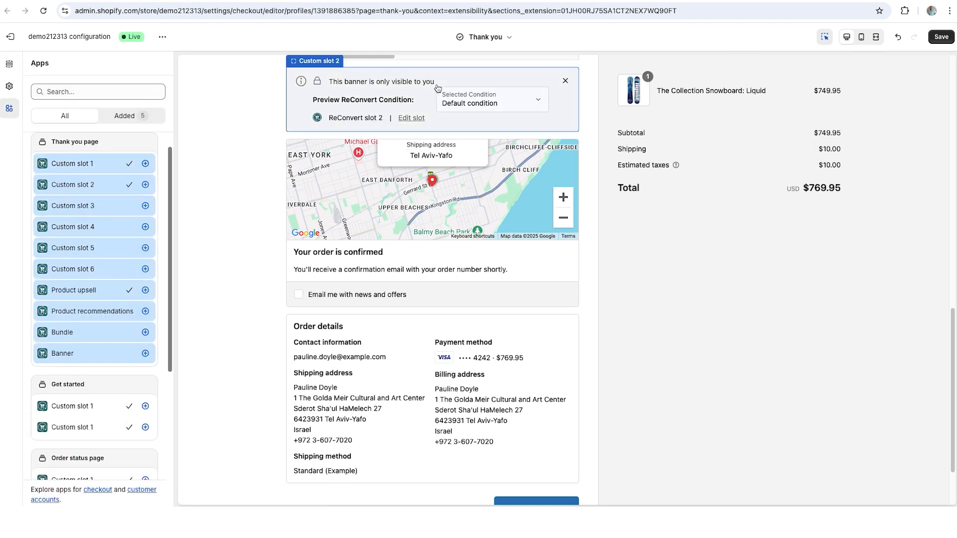
left_click(379, 91)
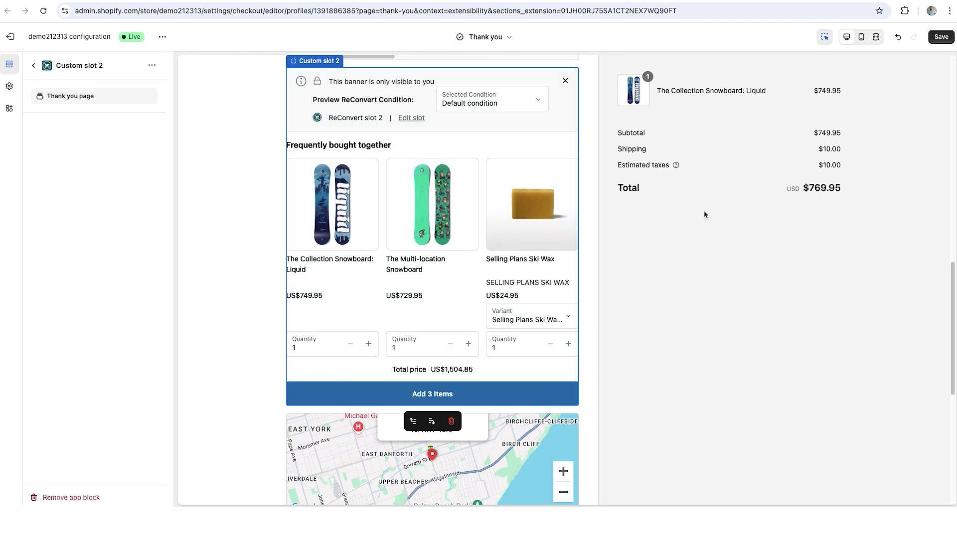
left_click(945, 38)
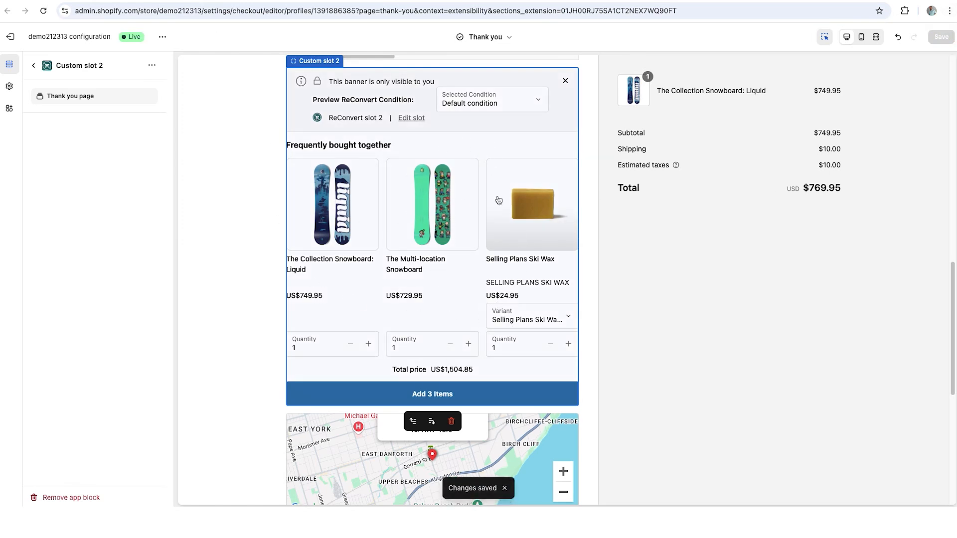
left_click(411, 118)
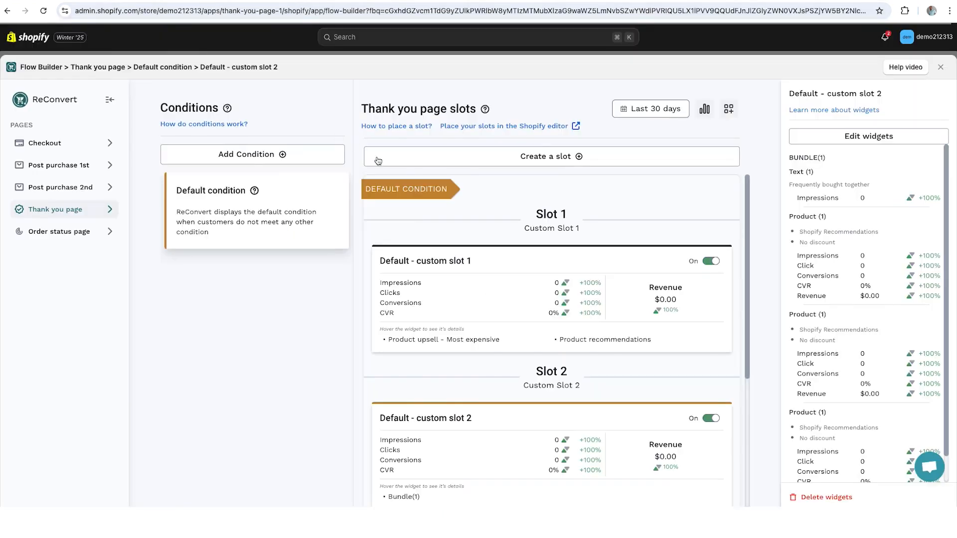
Examine the widget details of the Bundle in custom slot 2 and of the Product upsell slot
scroll(560, 241, "down", 4)
scroll(566, 245, "up", 1)
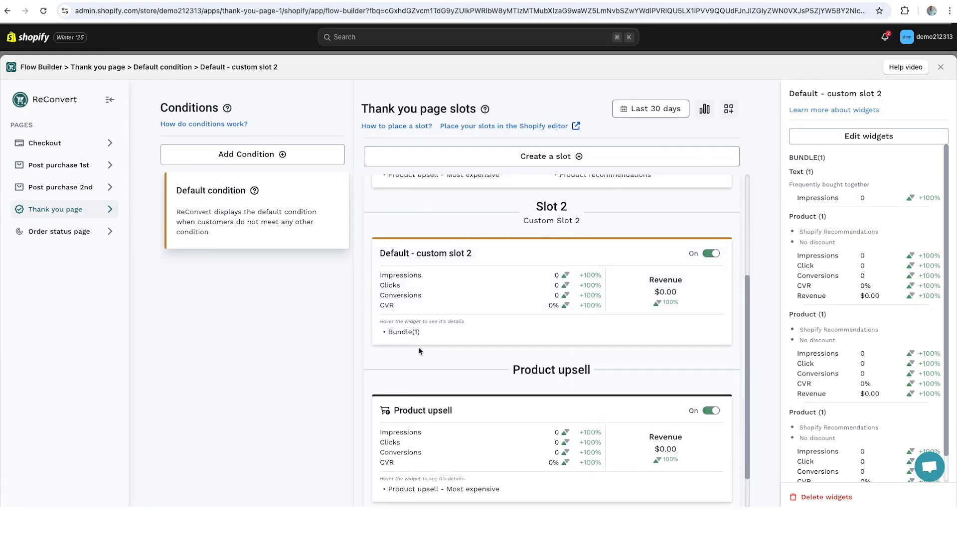
mouse_move(404, 334)
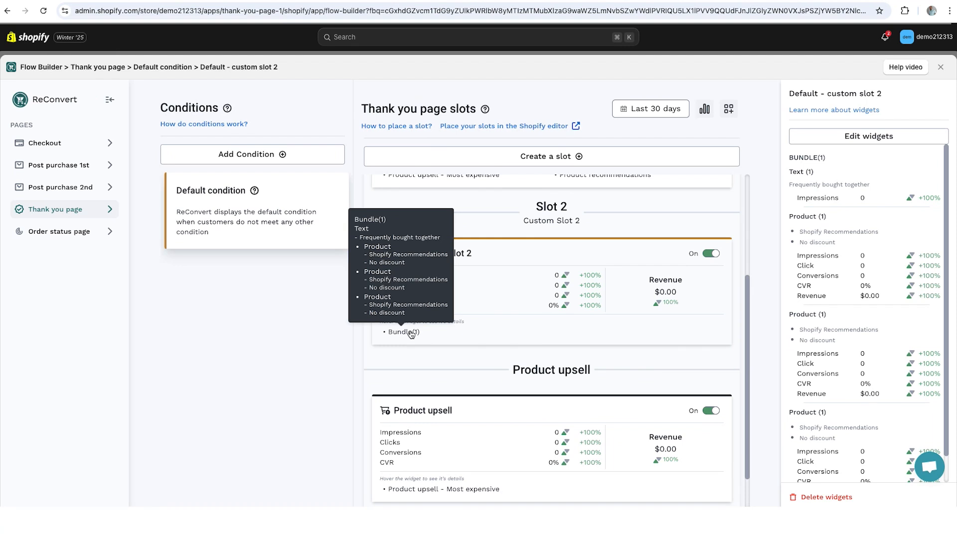
scroll(535, 447, "down", 1)
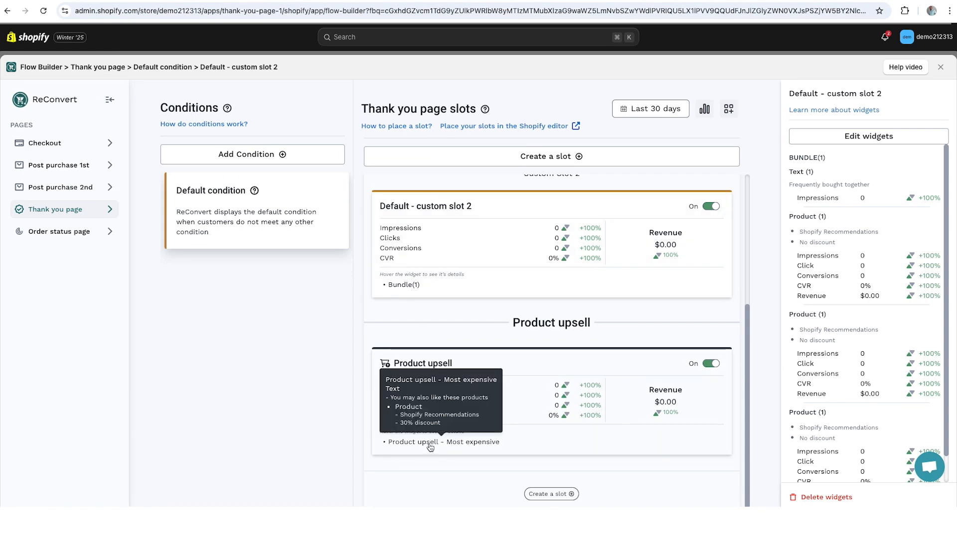
Open the Product upsell slot's widgets for editing and display the Price and discount block's settings
left_click(430, 447)
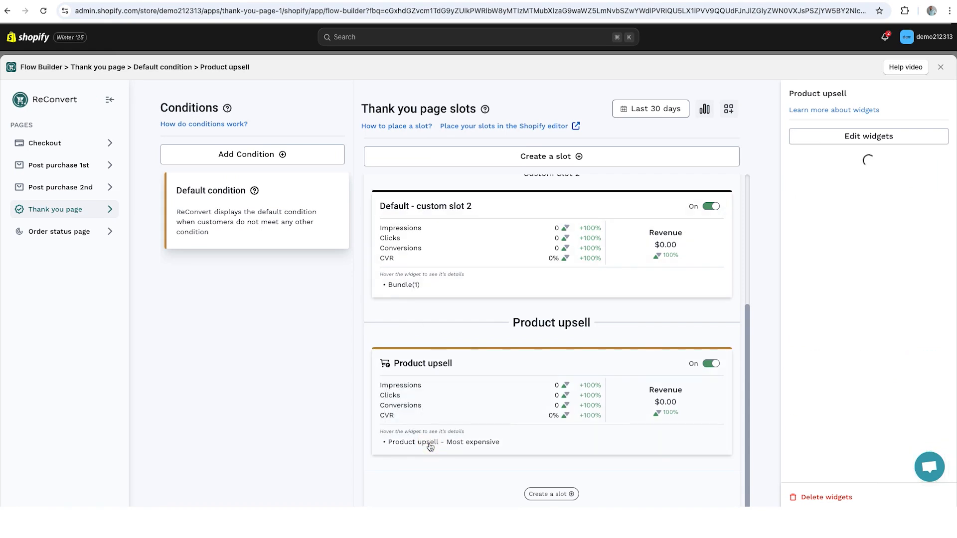
left_click(877, 138)
left_click(37, 180)
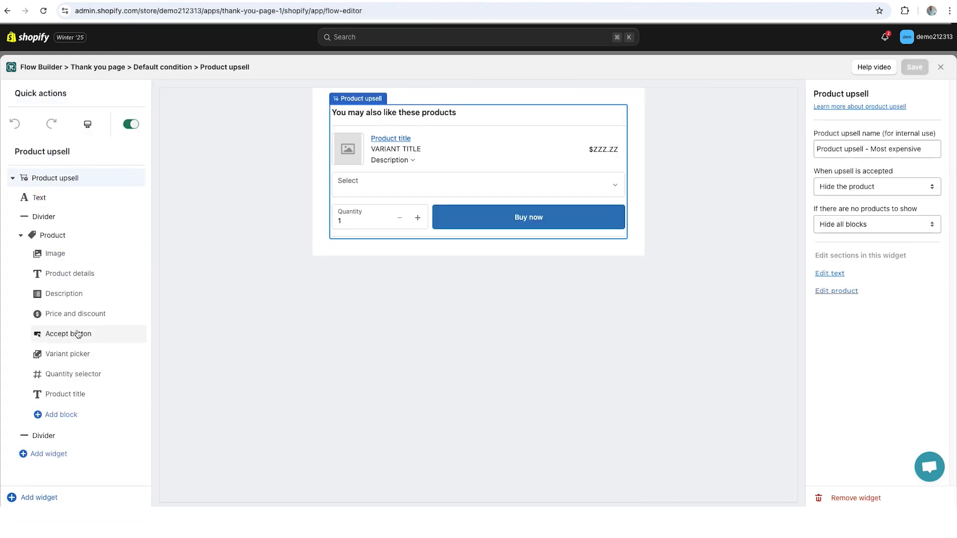
left_click(87, 314)
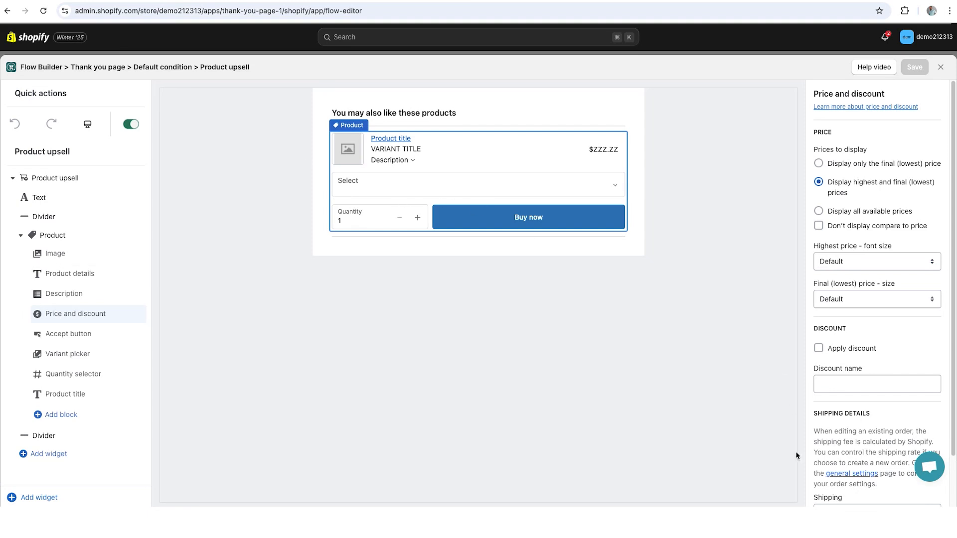
Open the ReConvert support chat, view its message field and close the chat
left_click(935, 470)
left_click(796, 428)
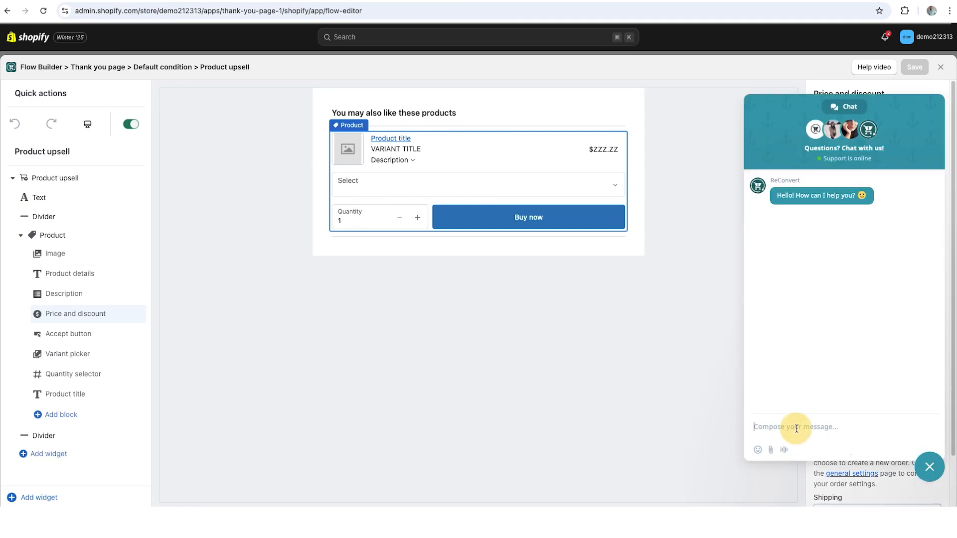
left_click(930, 469)
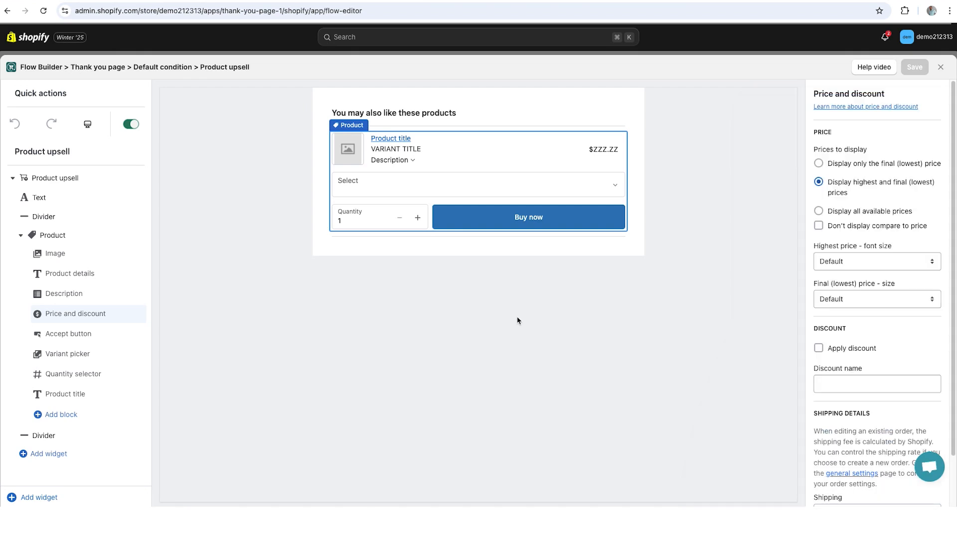